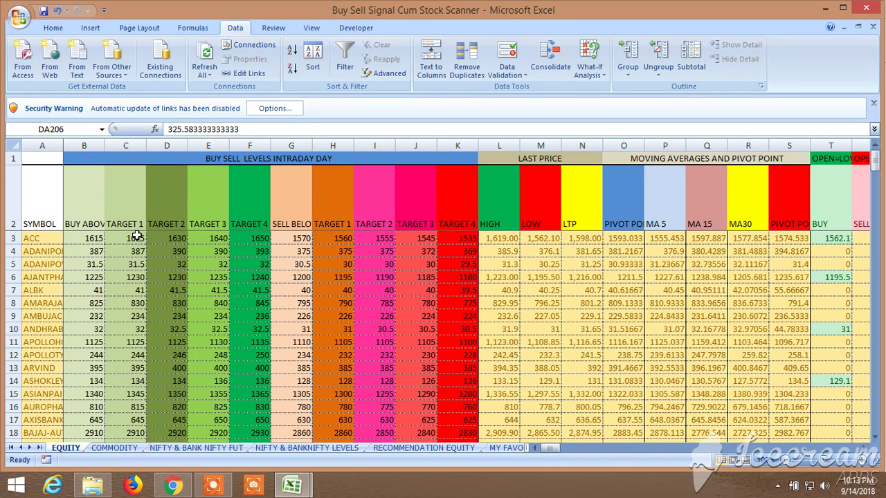
Add filters to header row 2 and show only the 0 values in the SELL column under PROBABILITY 3
{"action": "left_click", "coordinate": [12, 203]}
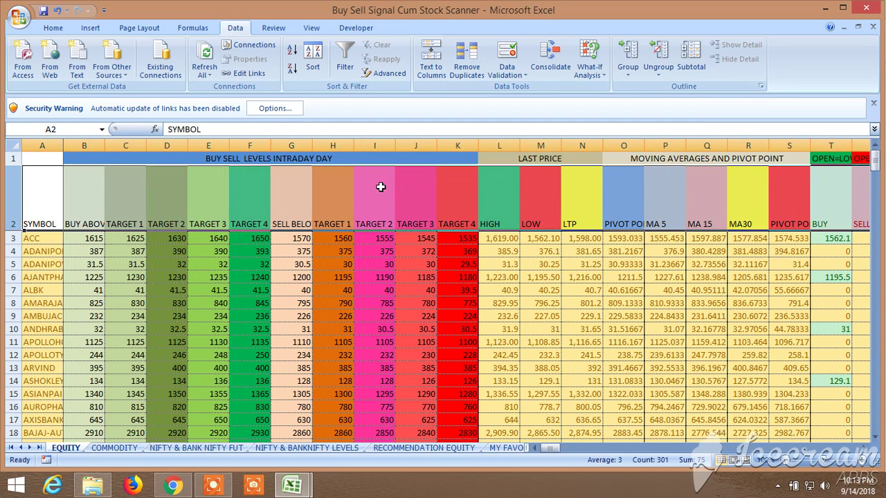
{"action": "left_click", "coordinate": [349, 69]}
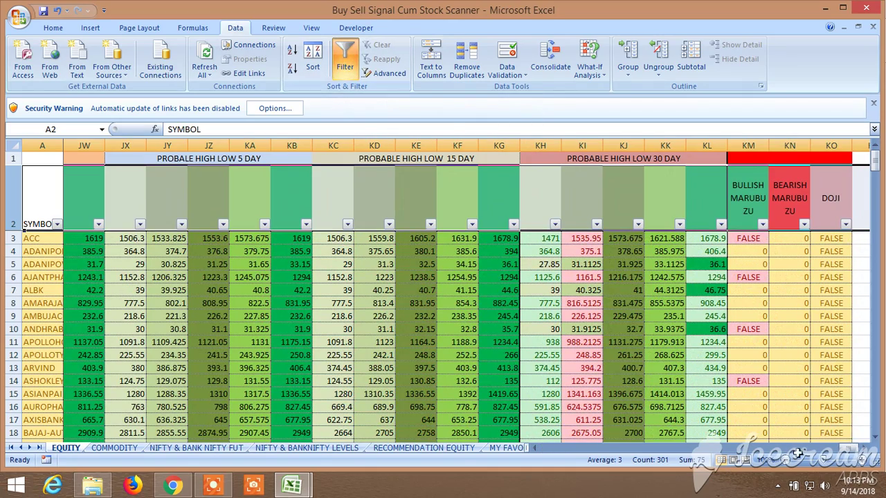
{"action": "left_click_drag", "start_coordinate": [850, 449], "coordinate": [821, 454]}
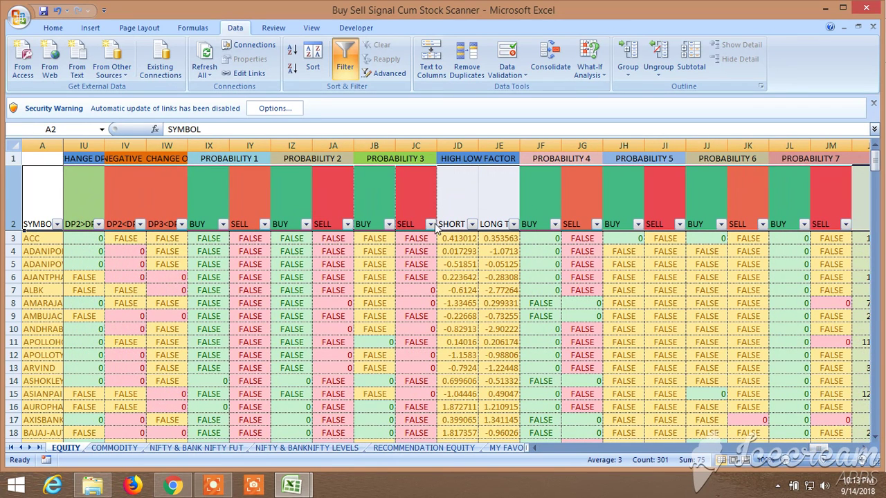
{"action": "left_click", "coordinate": [431, 224]}
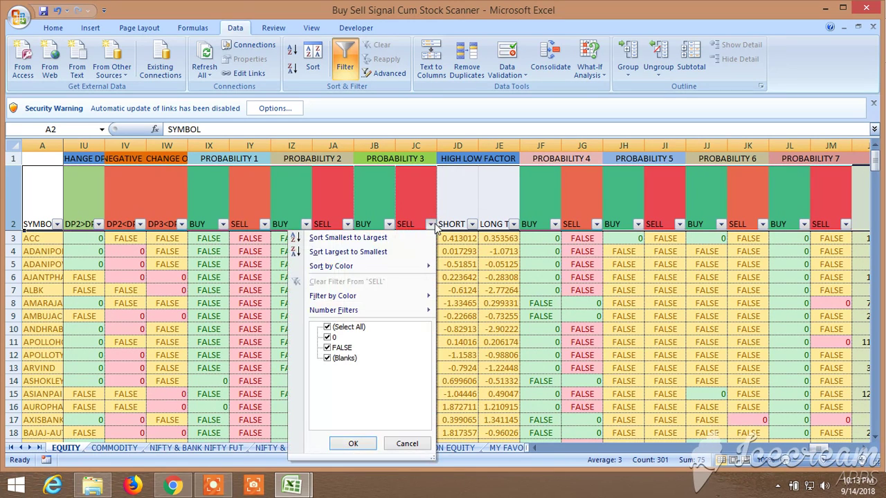
{"action": "left_click", "coordinate": [327, 357]}
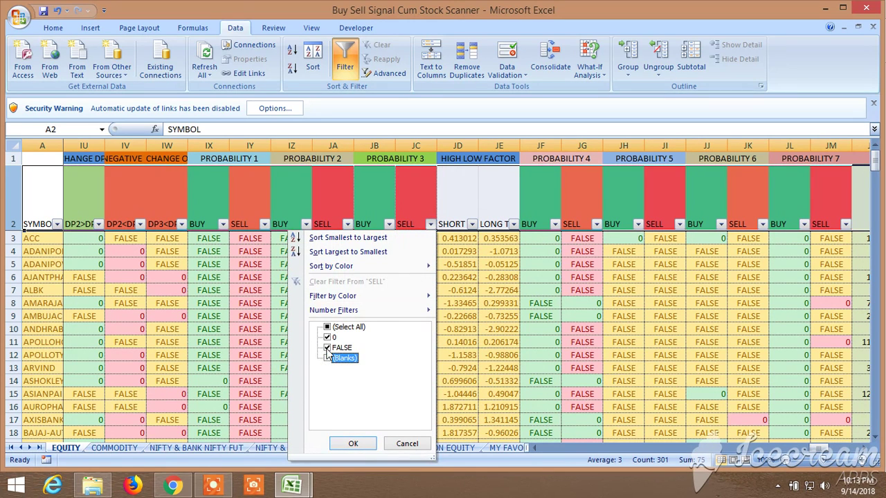
{"action": "left_click", "coordinate": [327, 348]}
{"action": "left_click", "coordinate": [353, 444]}
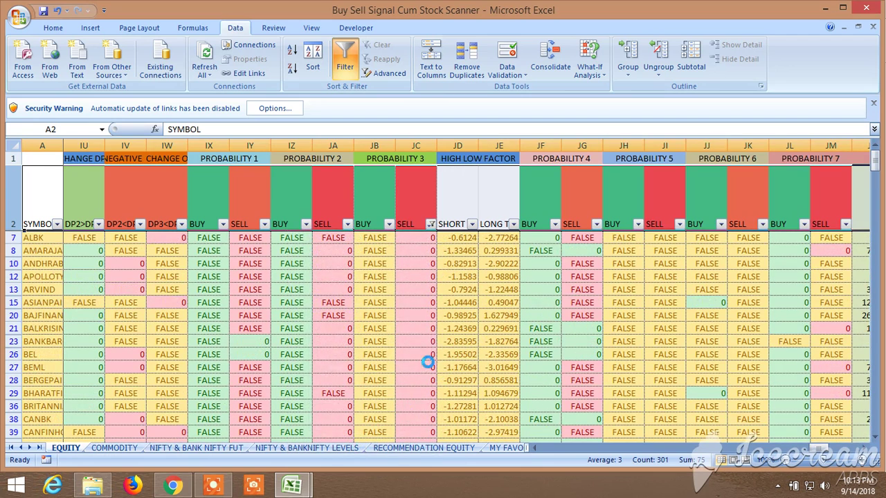
Filter the SELL columns under PROBABILITY 2 and PROBABILITY 1 to exclude FALSE and show only 0
{"action": "left_click", "coordinate": [348, 224]}
{"action": "left_click", "coordinate": [245, 348]}
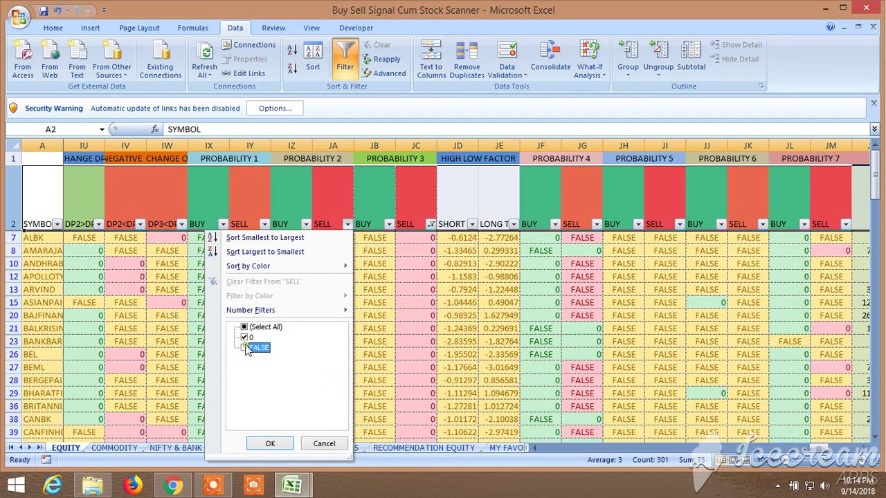
{"action": "left_click", "coordinate": [270, 444]}
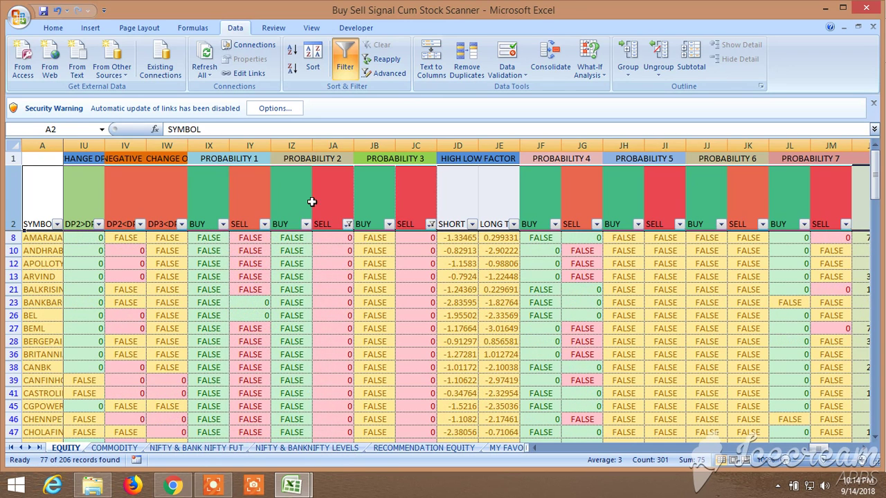
{"action": "left_click", "coordinate": [265, 225]}
{"action": "left_click", "coordinate": [162, 347]}
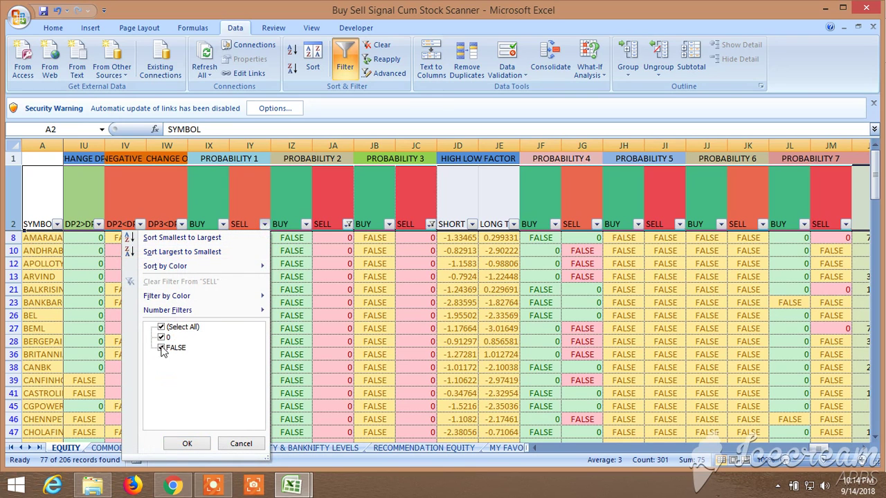
{"action": "left_click", "coordinate": [184, 445]}
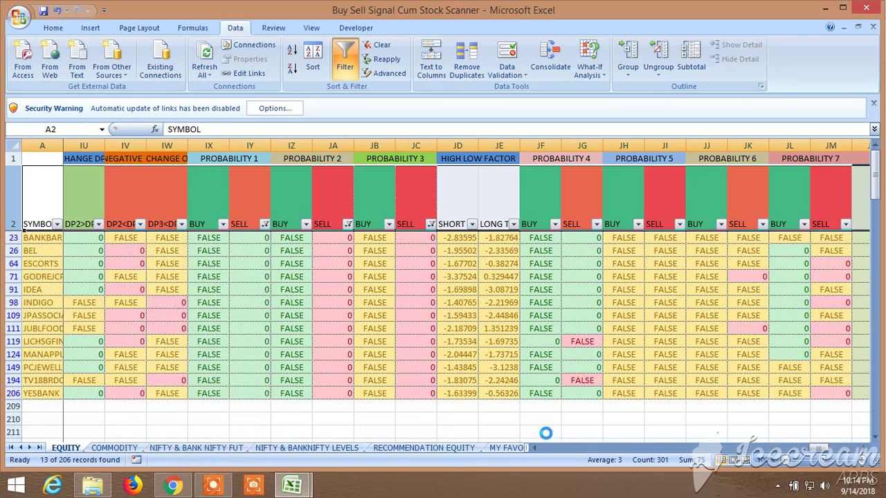
Filter the LTP column under LAST PRICE to show only values greater than 100
{"action": "left_click_drag", "start_coordinate": [819, 448], "coordinate": [651, 453]}
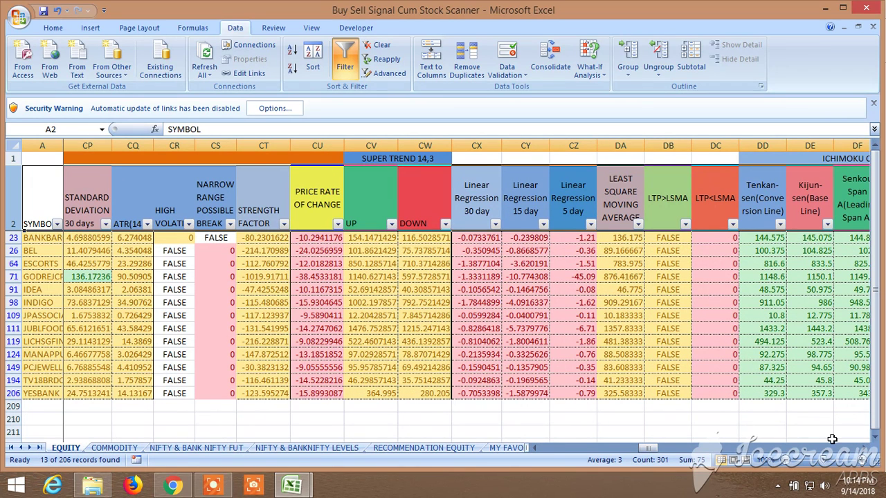
{"action": "left_click", "coordinate": [863, 451]}
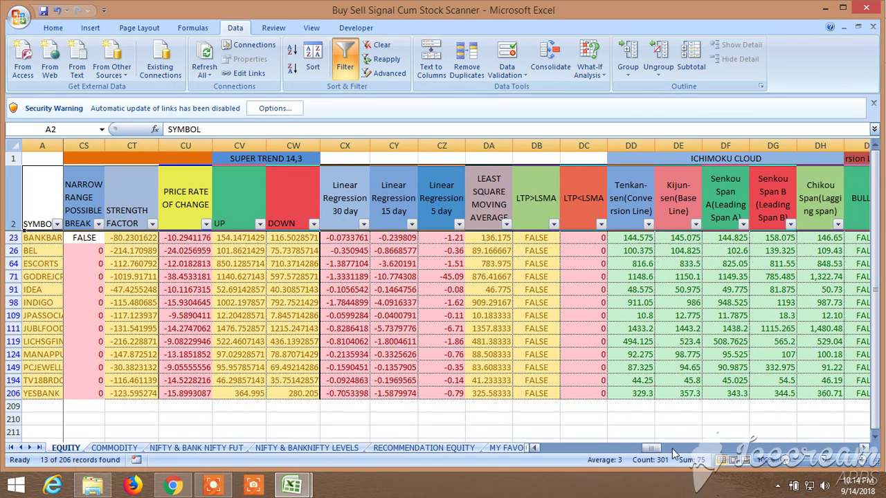
{"action": "left_click_drag", "start_coordinate": [654, 451], "coordinate": [560, 449]}
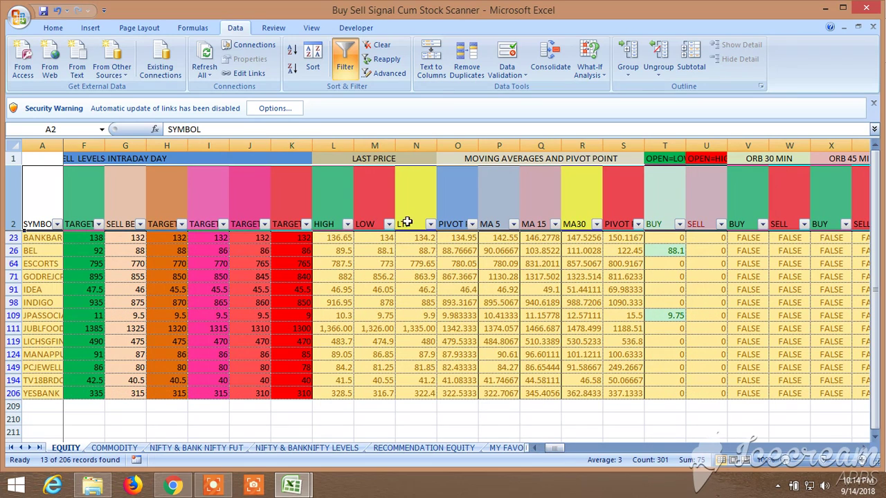
{"action": "left_click", "coordinate": [432, 225]}
{"action": "mouse_move", "coordinate": [384, 310]}
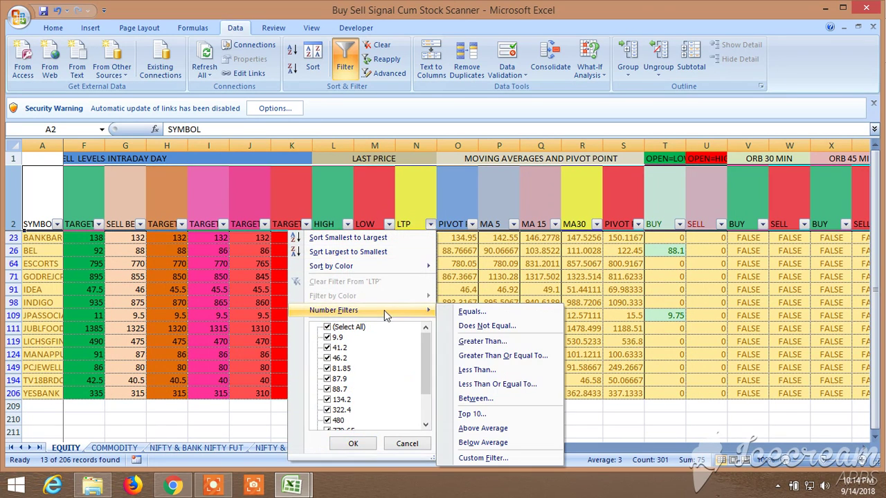
{"action": "left_click", "coordinate": [499, 341]}
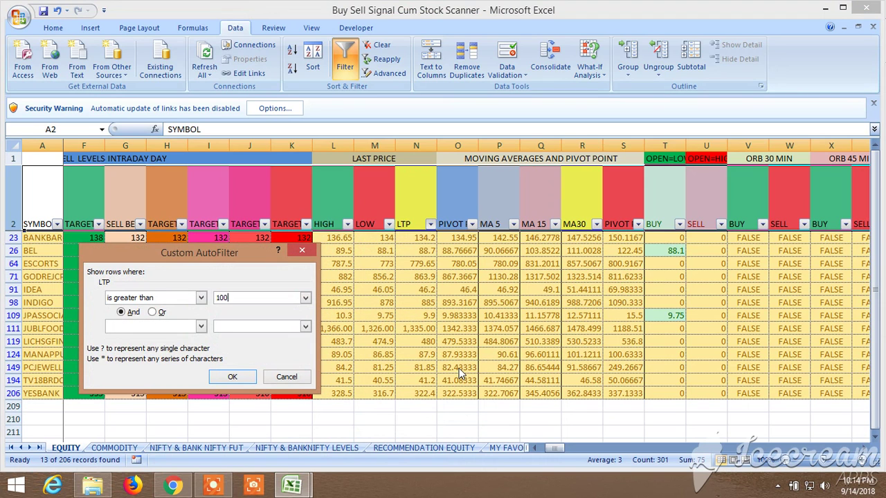
{"action": "type", "text": "100"}
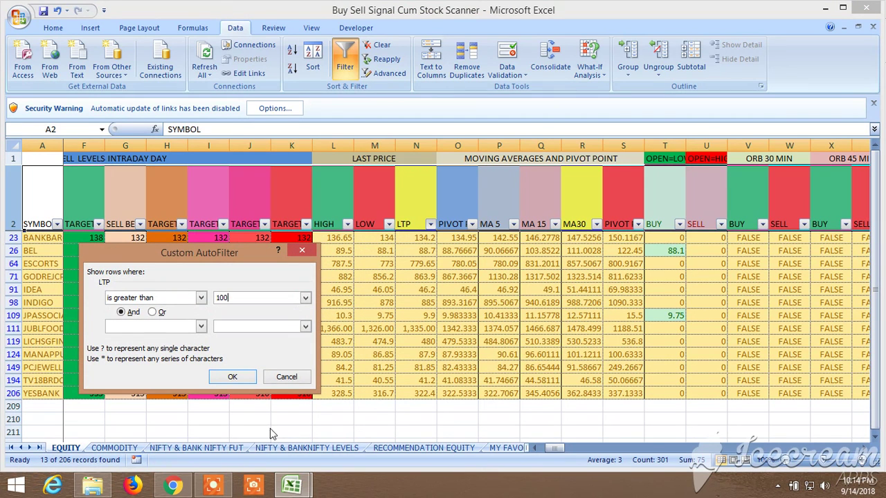
{"action": "left_click", "coordinate": [232, 377]}
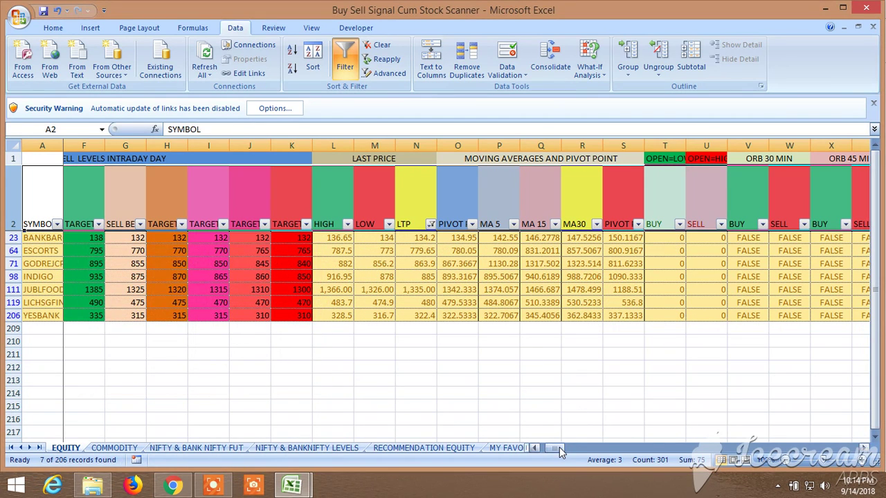
Filter the PV-S1 column of the intraday LTP position section to show only TRUE
{"action": "left_click_drag", "start_coordinate": [557, 448], "coordinate": [592, 455]}
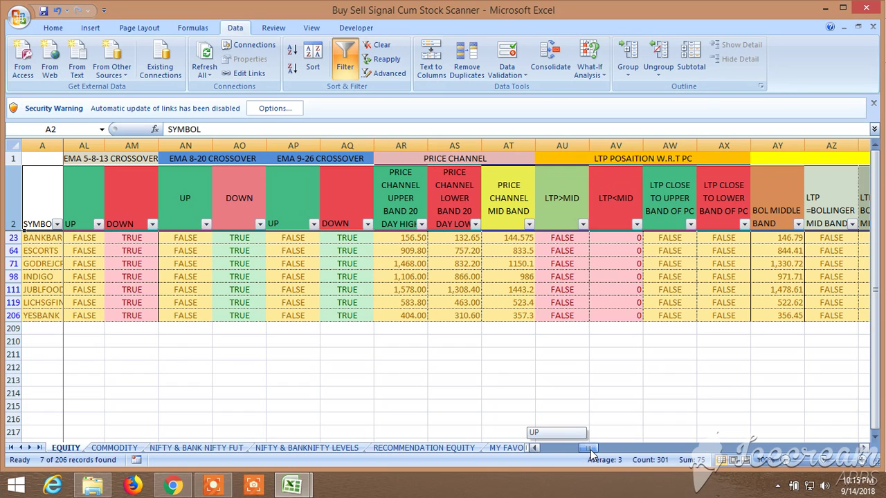
{"action": "left_click_drag", "start_coordinate": [592, 453], "coordinate": [593, 453]}
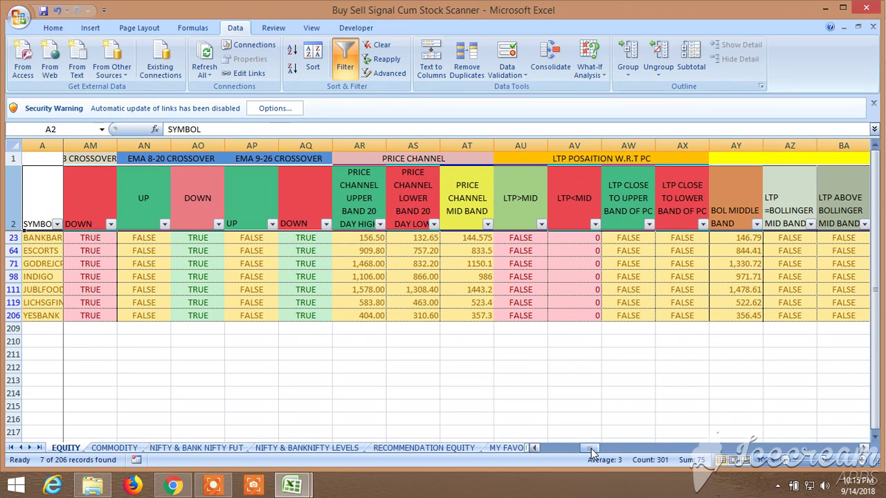
{"action": "mouse_move", "coordinate": [589, 452]}
{"action": "left_mouse_down"}
{"action": "mouse_move", "coordinate": [607, 452]}
{"action": "mouse_move", "coordinate": [589, 453]}
{"action": "left_mouse_up"}
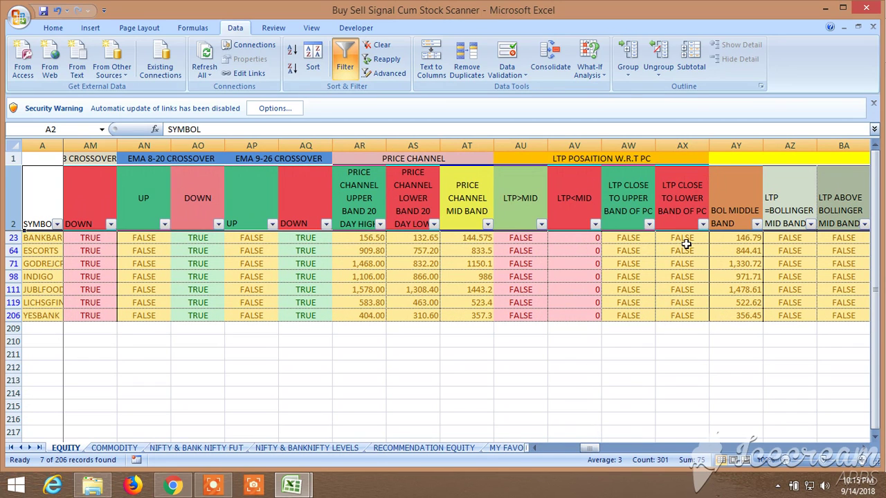
{"action": "left_click_drag", "start_coordinate": [590, 450], "coordinate": [669, 451]}
{"action": "left_click", "coordinate": [543, 224]}
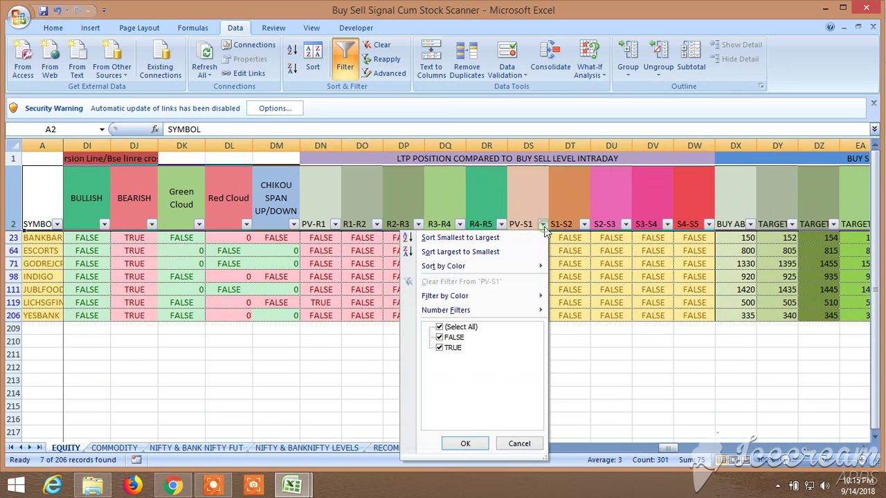
{"action": "left_click", "coordinate": [439, 338]}
{"action": "left_click", "coordinate": [465, 443]}
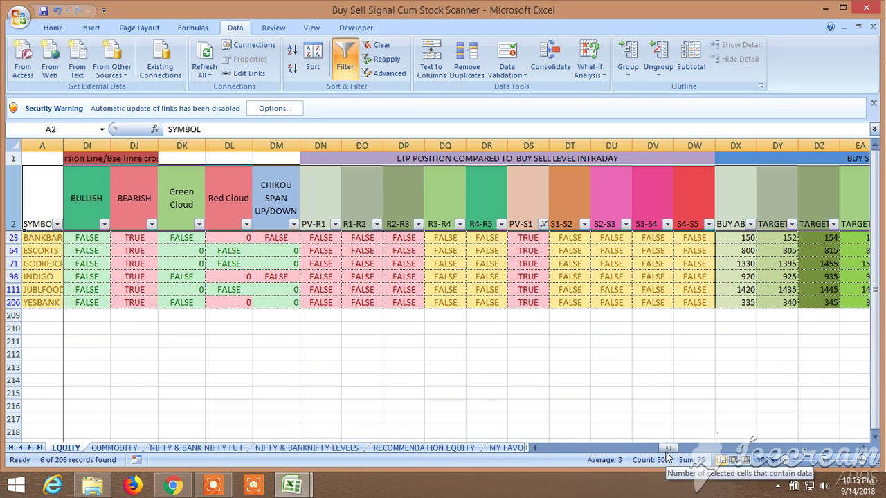
Filter the PV-S1 column of the swing trade MA 5 section to show only TRUE
{"action": "left_click_drag", "start_coordinate": [668, 449], "coordinate": [687, 450]}
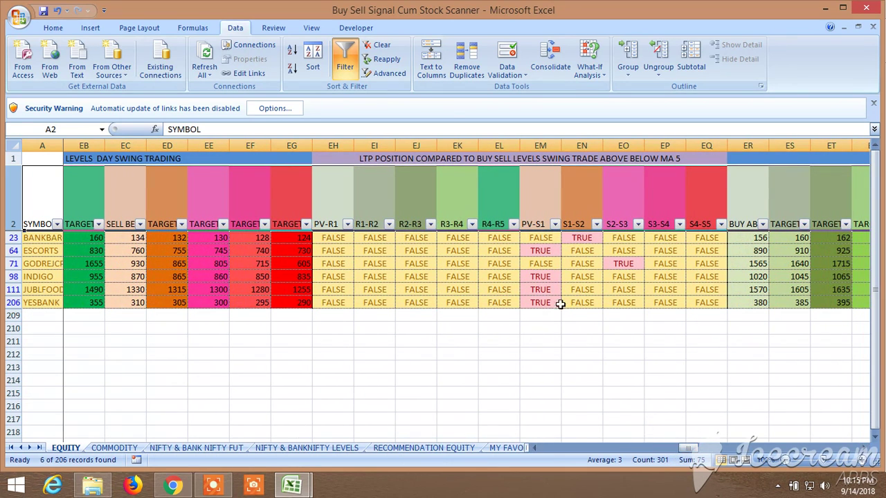
{"action": "left_click", "coordinate": [556, 226]}
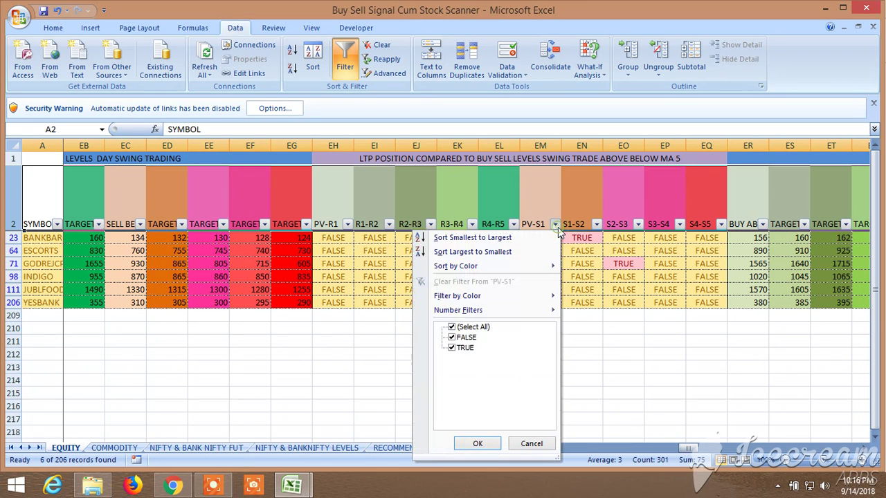
{"action": "left_click", "coordinate": [451, 337]}
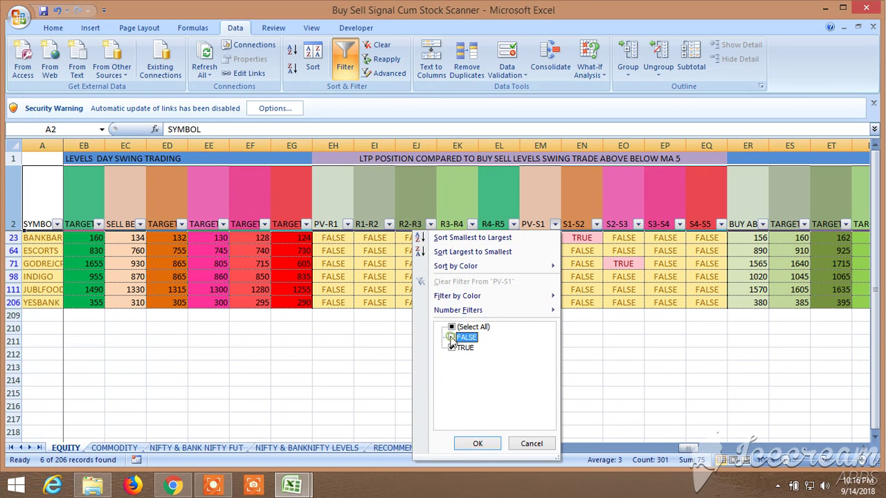
{"action": "left_click", "coordinate": [478, 444]}
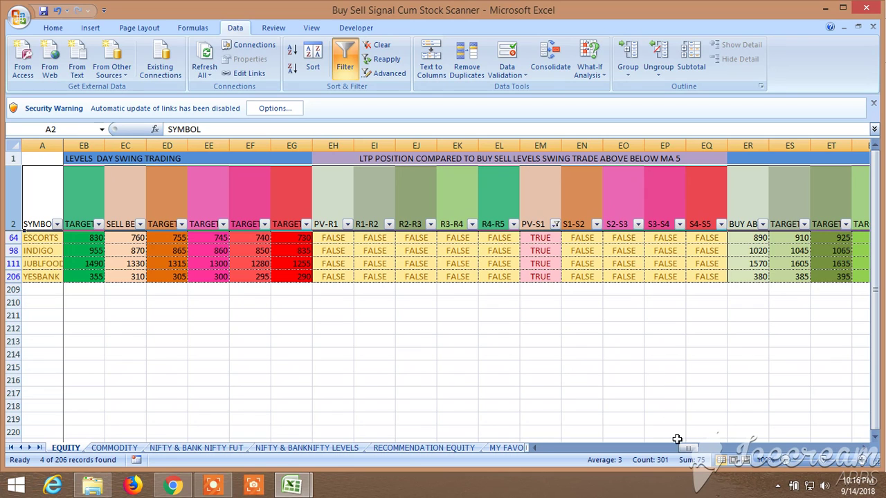
Filter the PV-S1 column of the positional trade MA15 section to show only TRUE
{"action": "left_click_drag", "start_coordinate": [688, 448], "coordinate": [706, 451]}
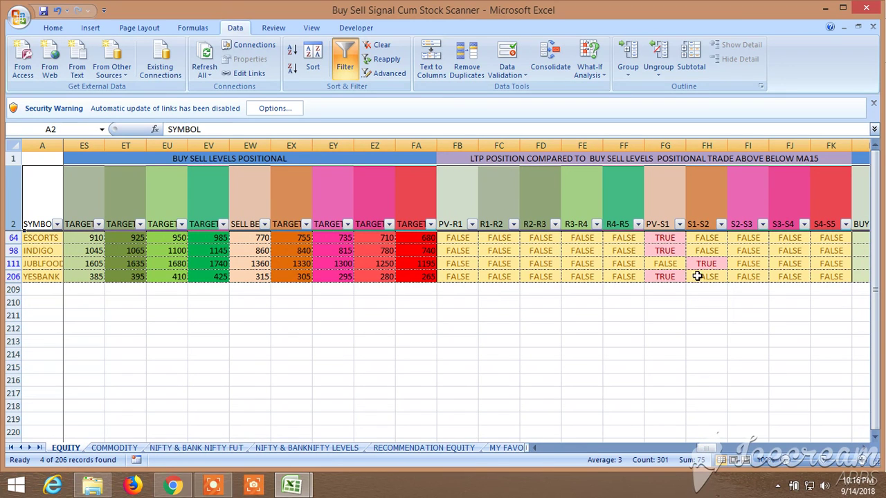
{"action": "left_click", "coordinate": [679, 224]}
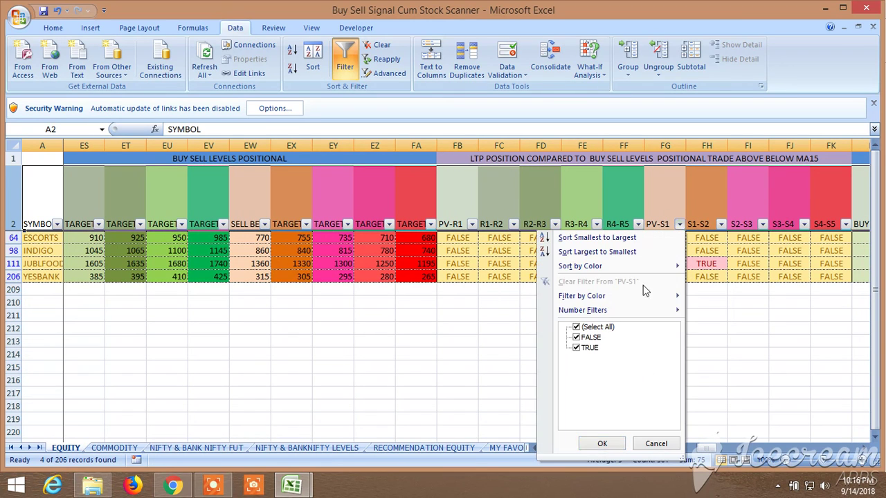
{"action": "left_click", "coordinate": [577, 338]}
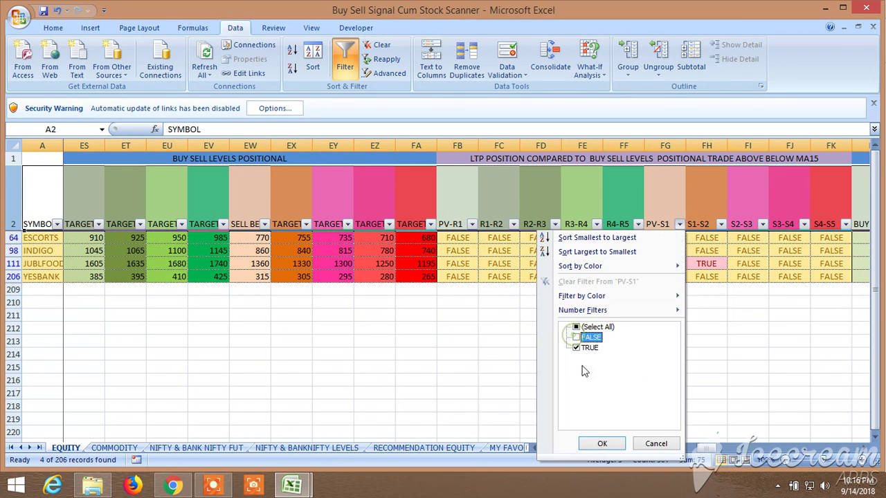
{"action": "left_click", "coordinate": [602, 443]}
Review the filtered stocks' intraday levels, glance at the NIFTY & BANKNIFTY LEVELS sheet and return to the EQUITY sheet
{"action": "left_click_drag", "start_coordinate": [704, 452], "coordinate": [498, 447]}
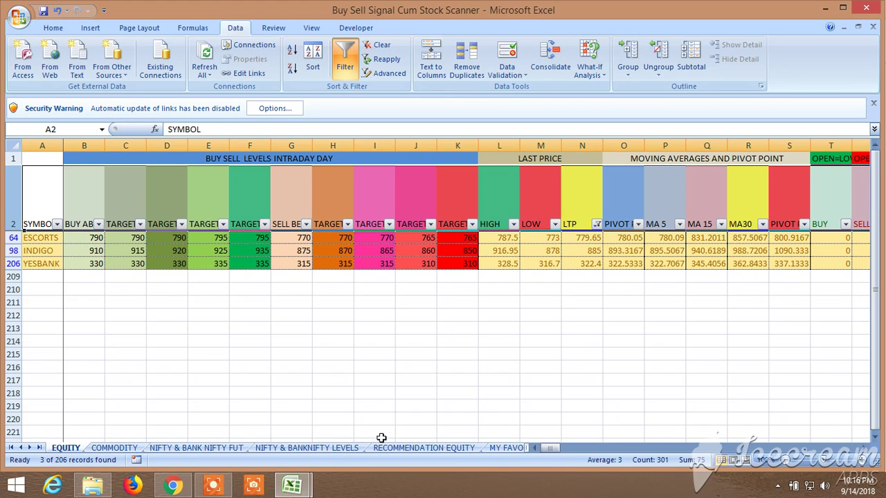
{"action": "left_click", "coordinate": [350, 449]}
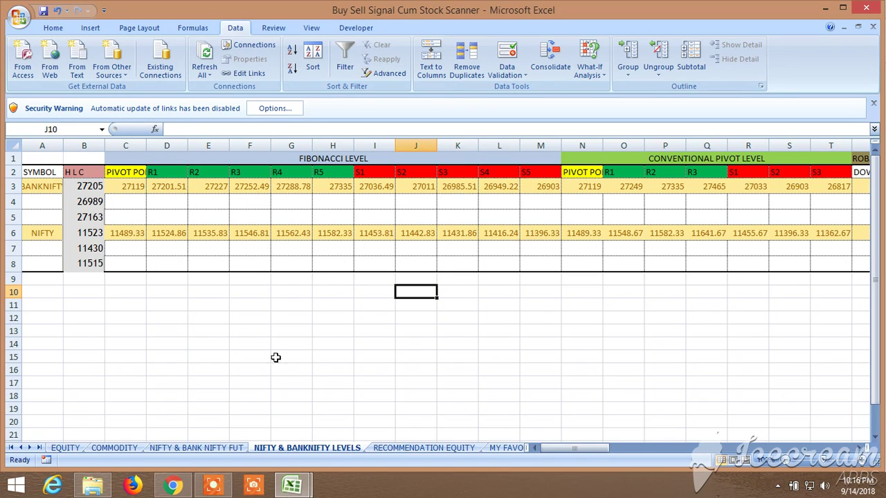
{"action": "left_click", "coordinate": [66, 448]}
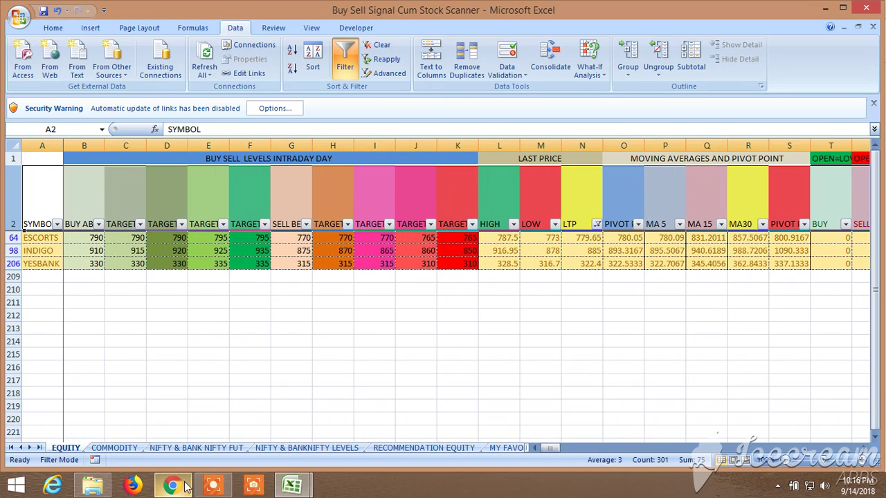
Switch to Chrome to view the Yes Bank daily chart on Investing.com and find YESBANK in Excel's filtered EQUITY list
{"action": "left_click", "coordinate": [185, 487]}
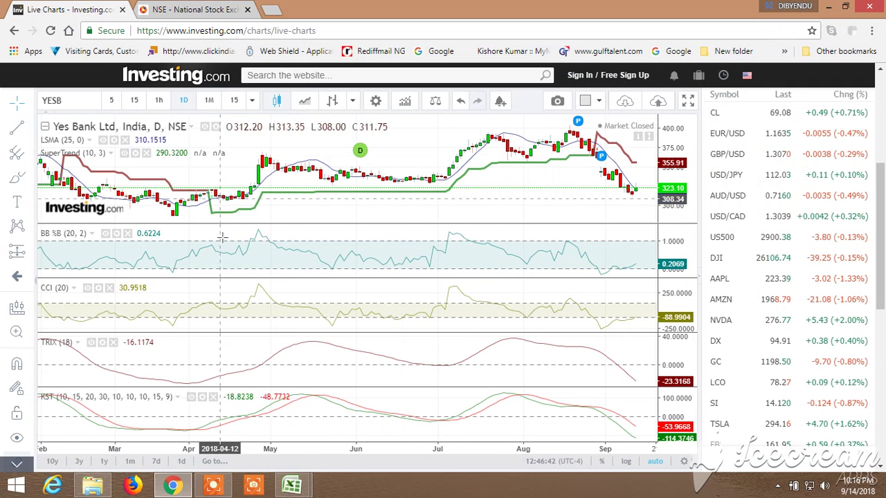
{"action": "mouse_move", "coordinate": [291, 487]}
{"action": "left_click", "coordinate": [336, 425]}
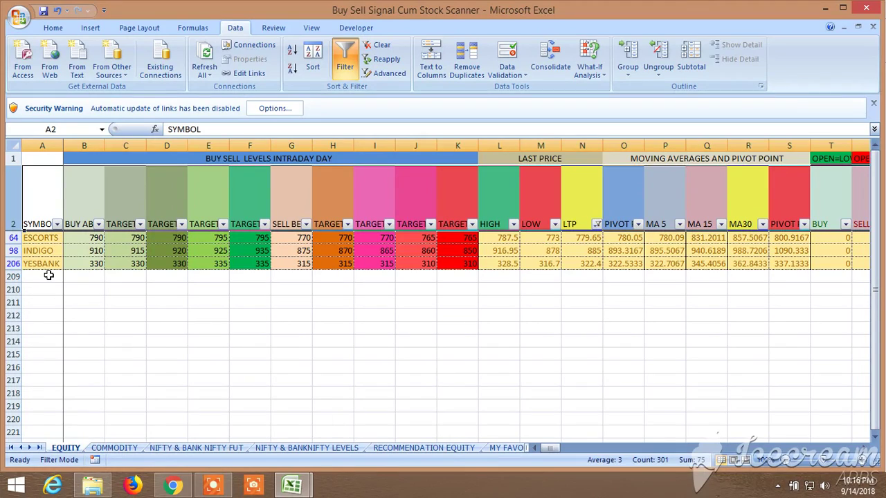
{"action": "left_click", "coordinate": [40, 264]}
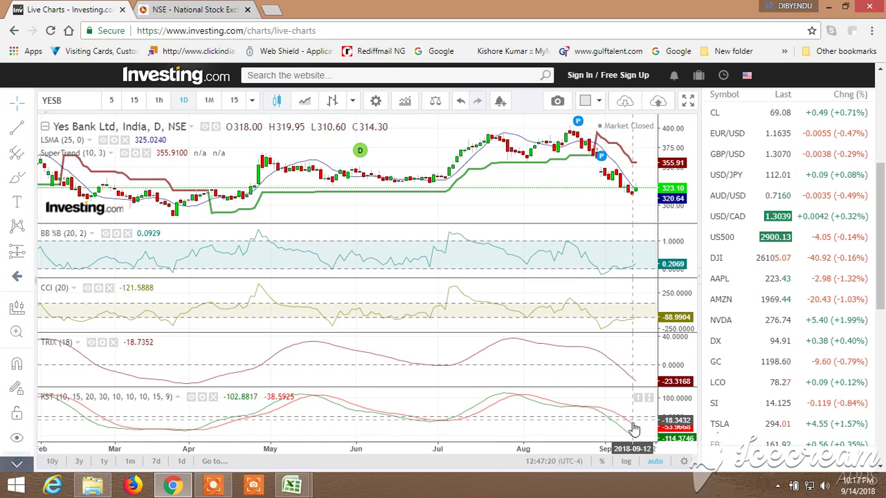
Examine the YESBANK option chain on the NSE website in Chrome, for the 27SEP2018 expiry
{"action": "left_click", "coordinate": [205, 11]}
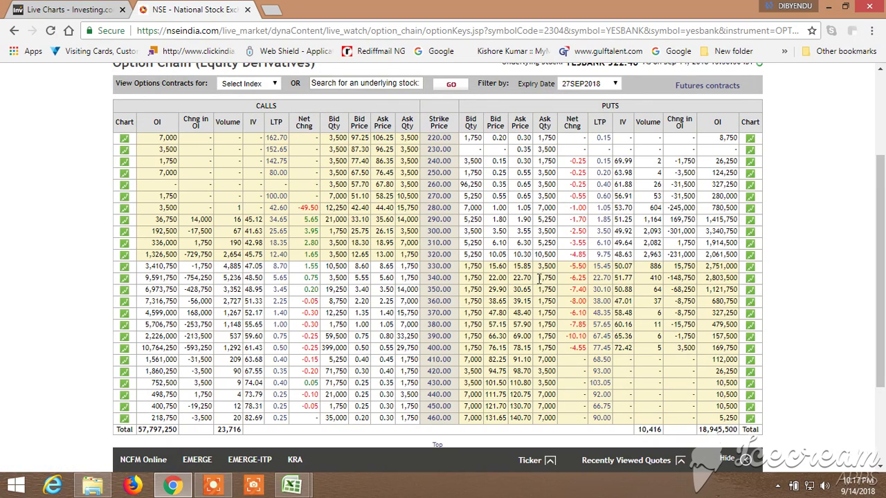
{"action": "scroll", "coordinate": [540, 331], "scroll_direction": "up", "scroll_amount": 3}
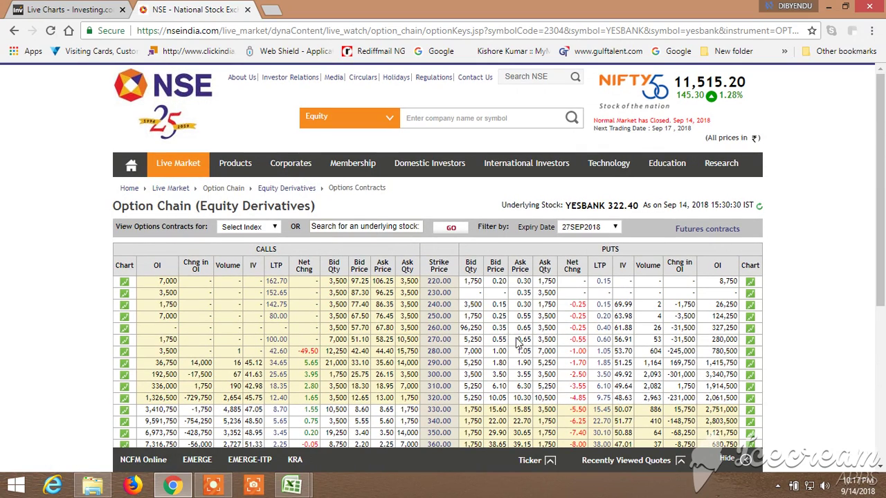
{"action": "scroll", "coordinate": [518, 337], "scroll_direction": "down", "scroll_amount": 2}
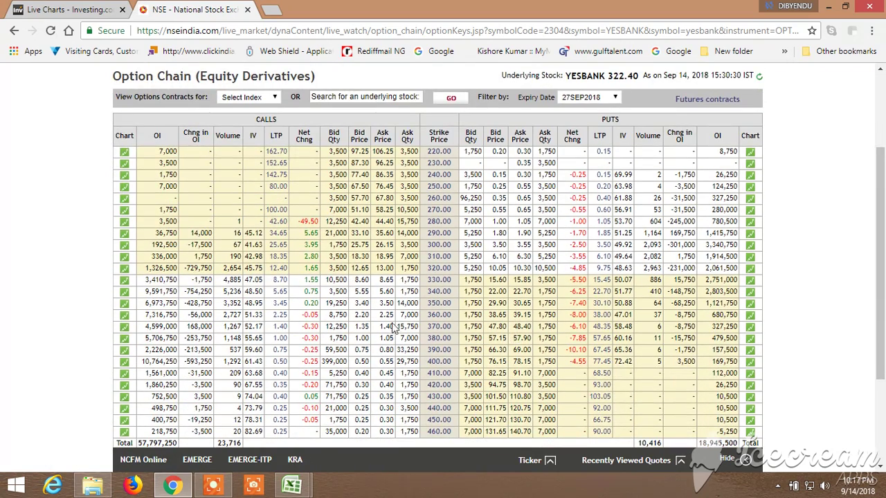